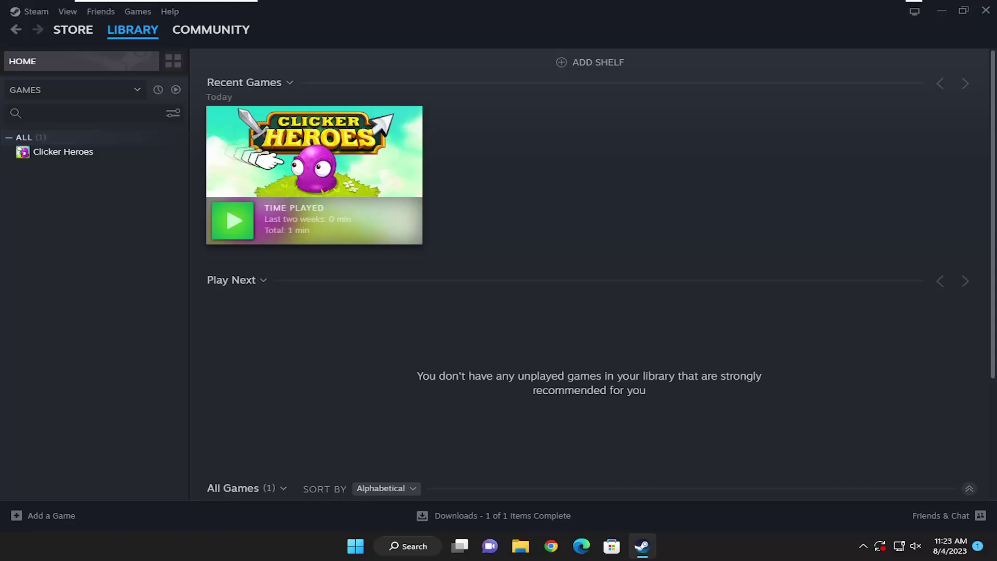
Open Steam Settings from the Steam menu, landing on the Account page
left_click(31, 14)
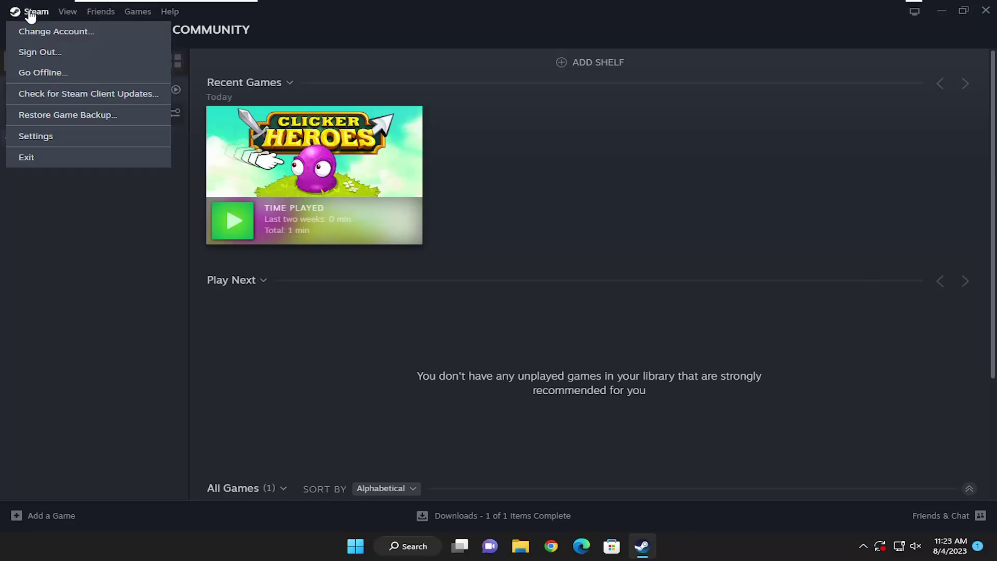
left_click(36, 137)
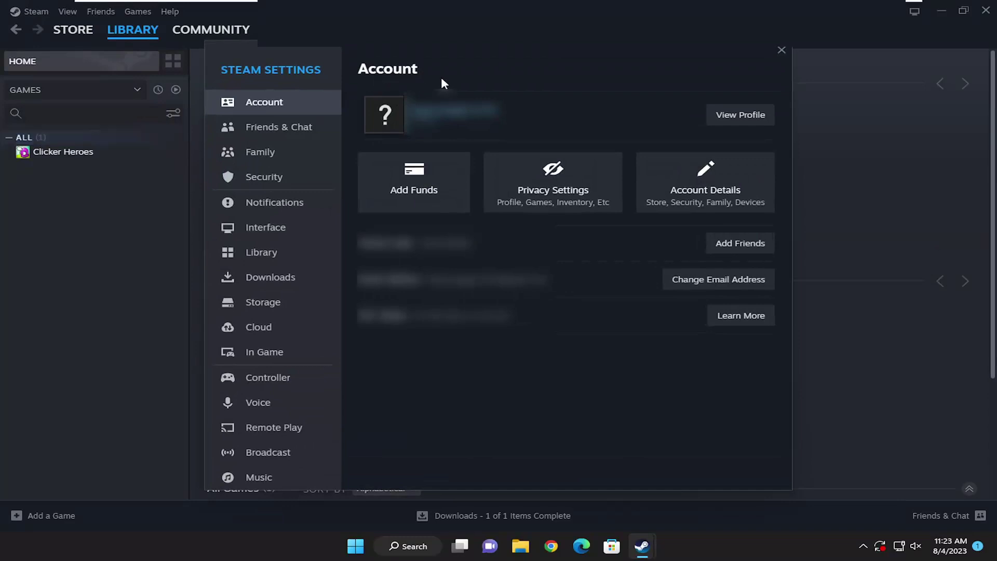
Open Privacy Settings and set My profile visibility to Public
left_click(545, 198)
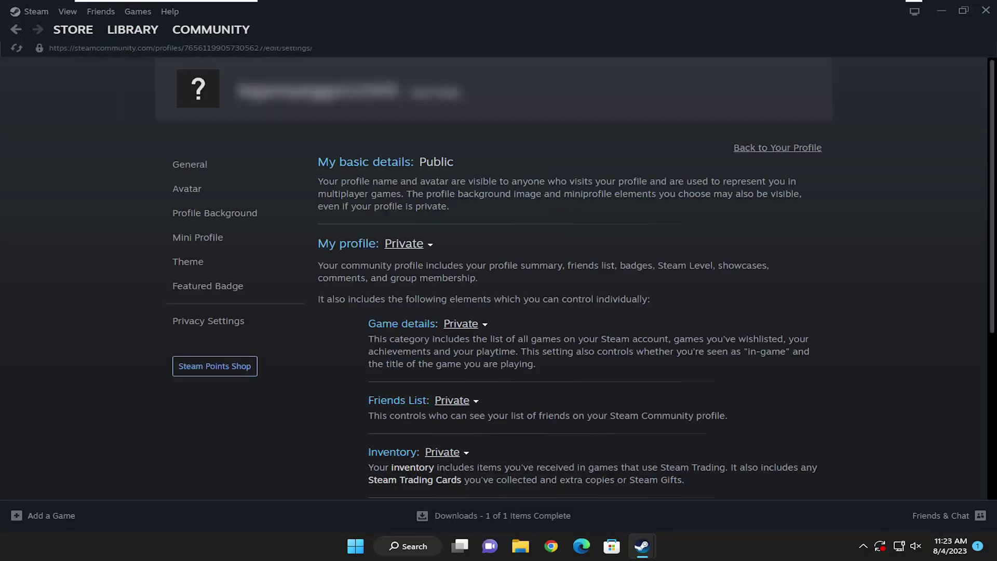
left_click(423, 244)
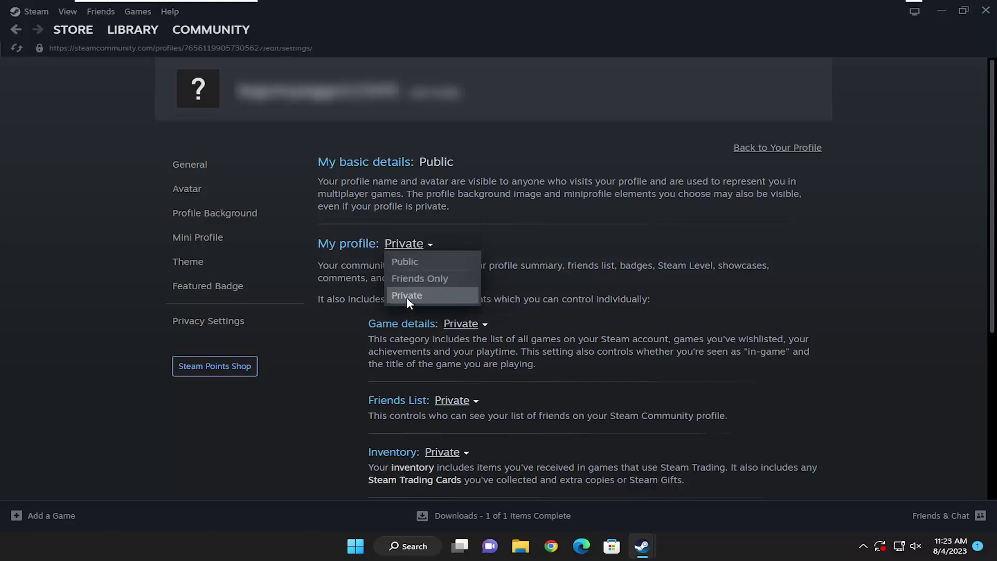
left_click(411, 263)
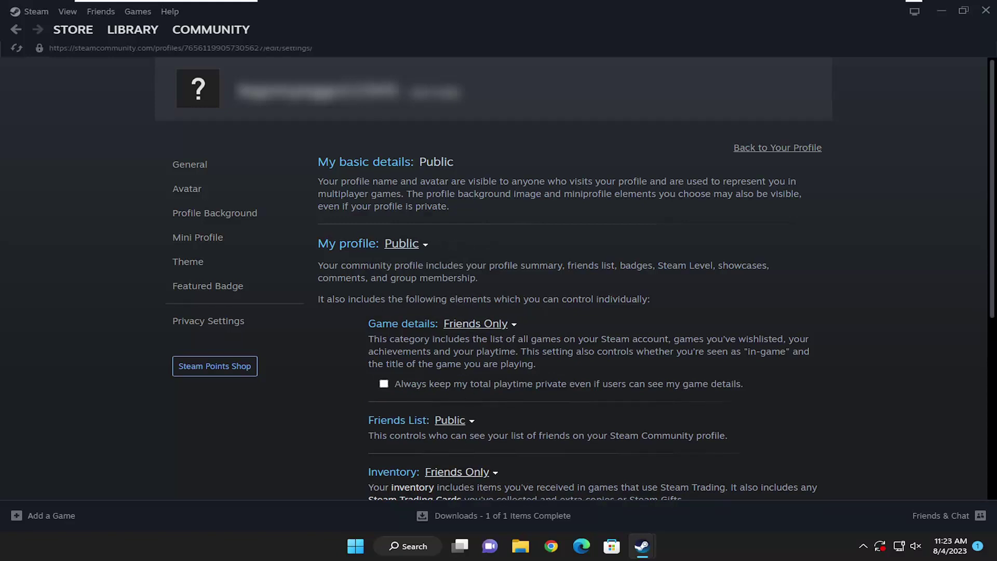
Set both Game details and Inventory visibility to Public
left_click(475, 324)
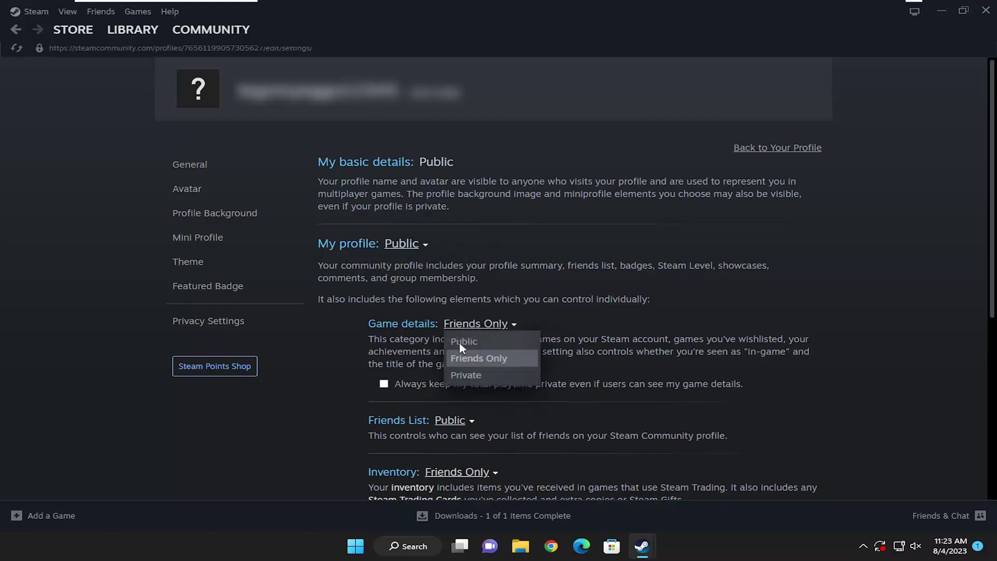
left_click(463, 341)
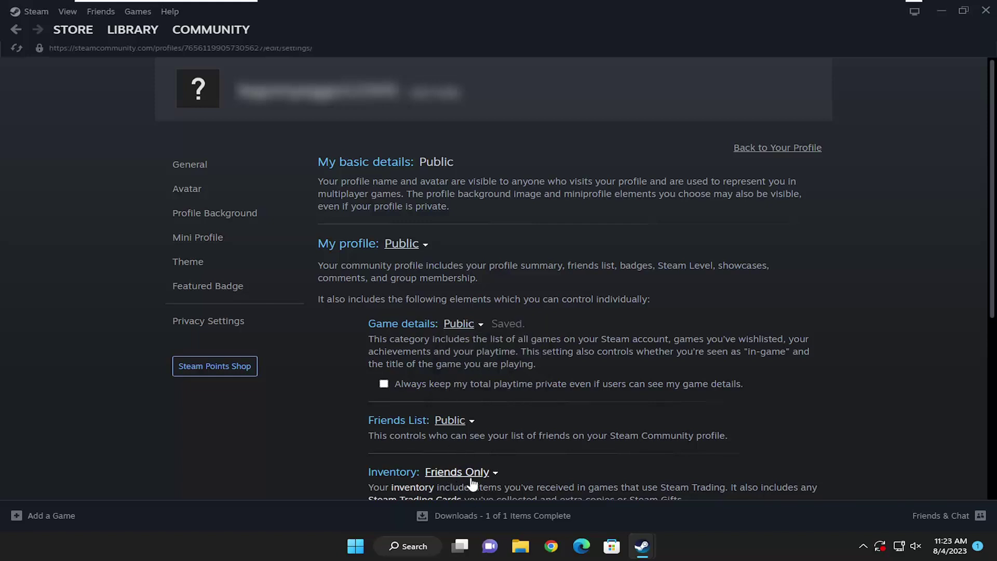
left_click(452, 419)
left_click(455, 422)
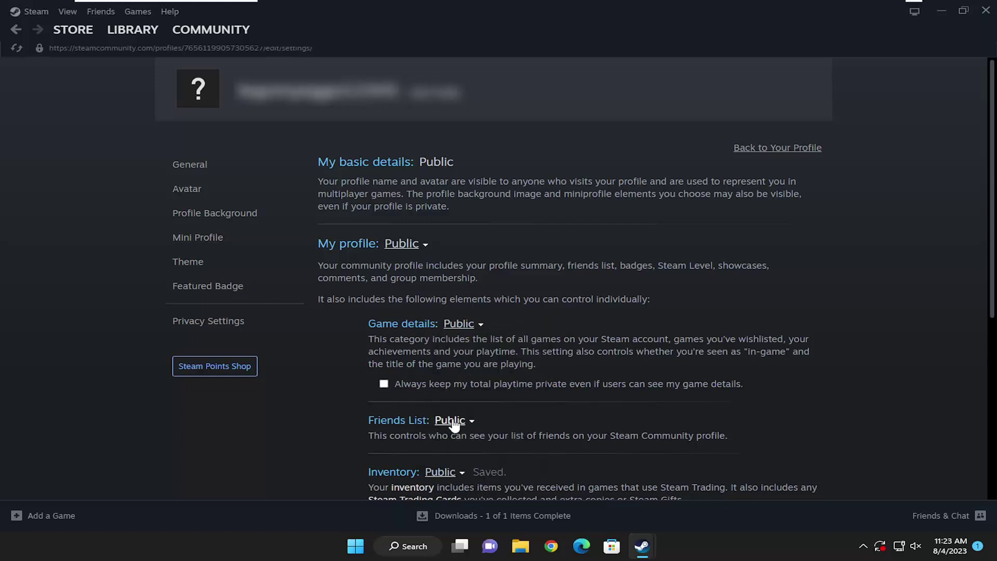
left_click_drag(991, 230, 980, 346)
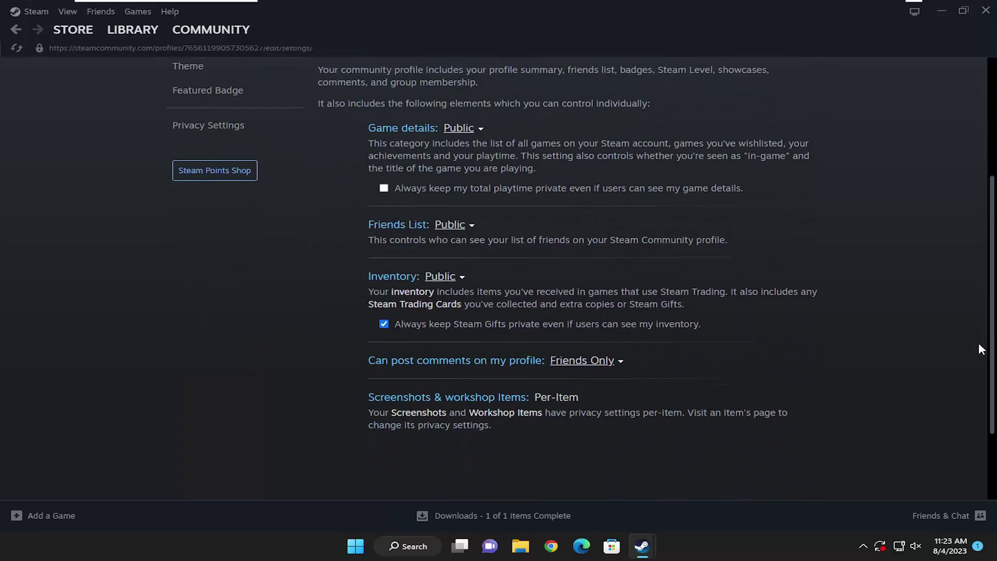
scroll(979, 347, "up", 5)
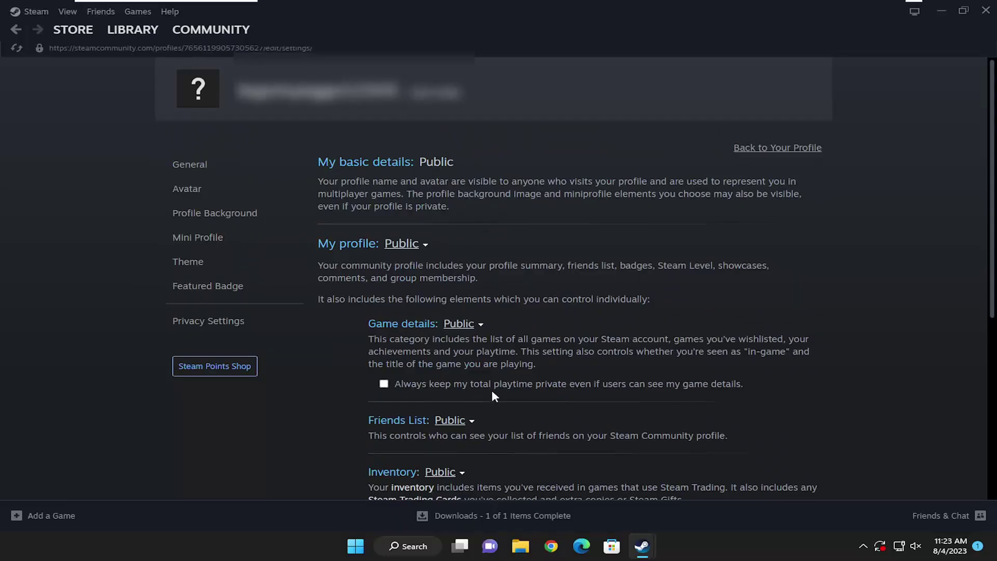